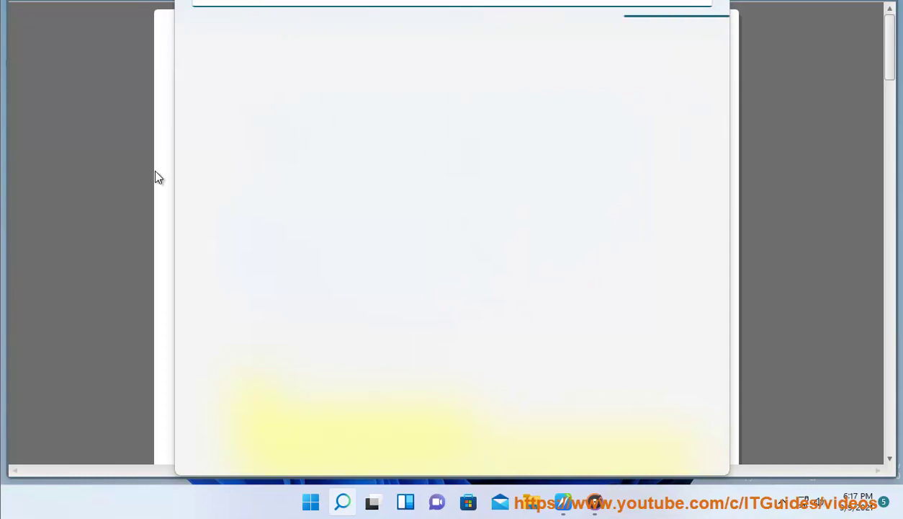
Create a new text document on the desktop and delete it again.
left_click(154, 240)
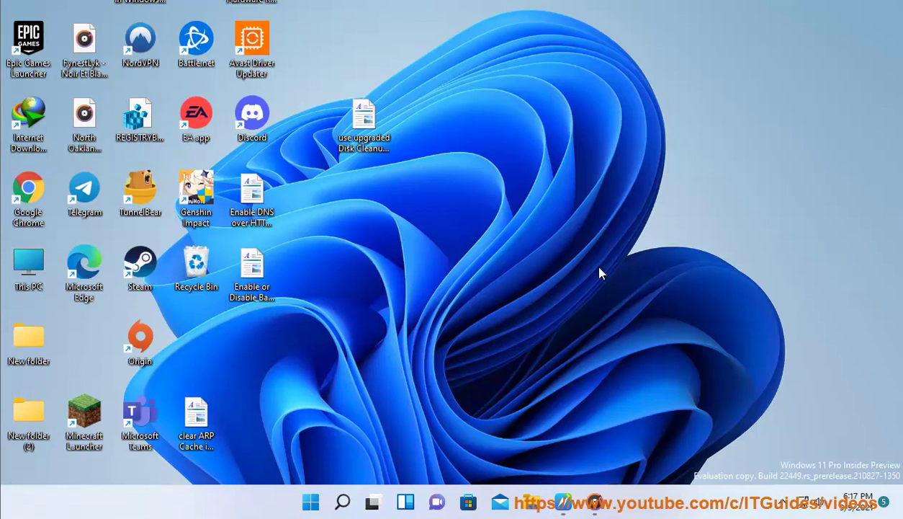
right_click(517, 225)
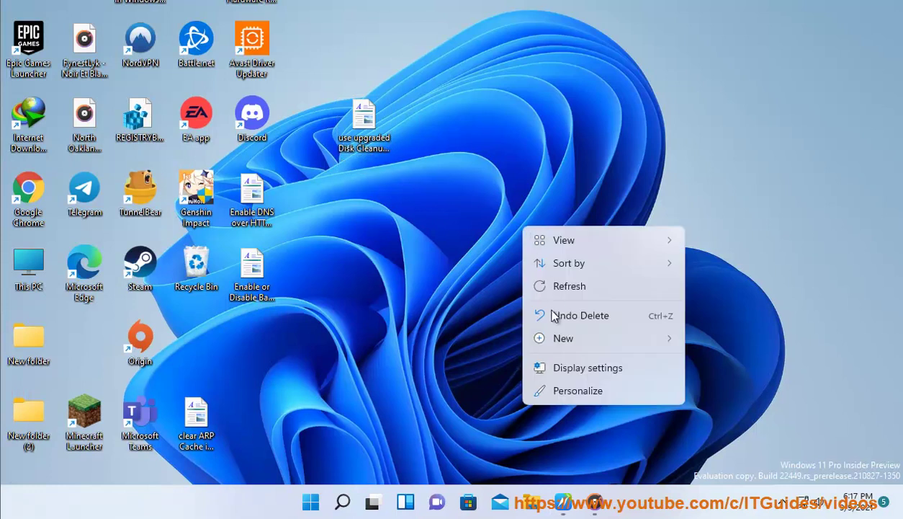
mouse_move(556, 340)
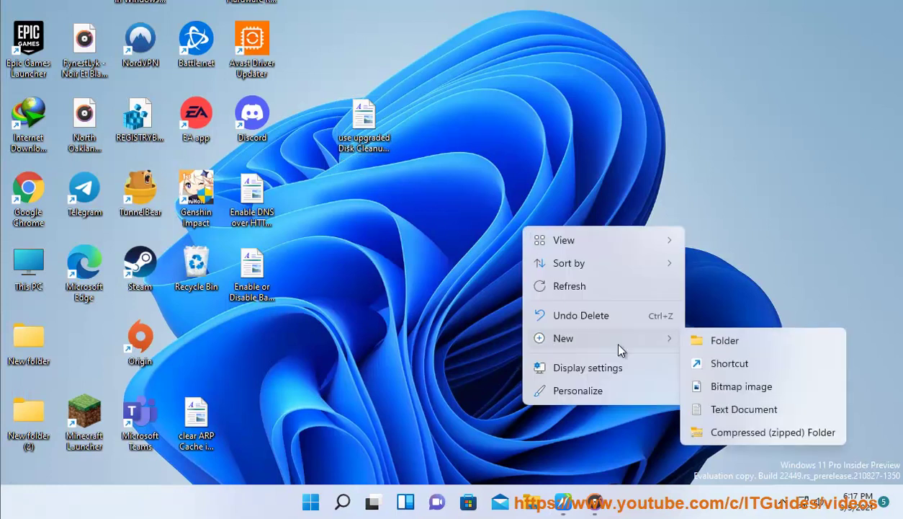
left_click(740, 409)
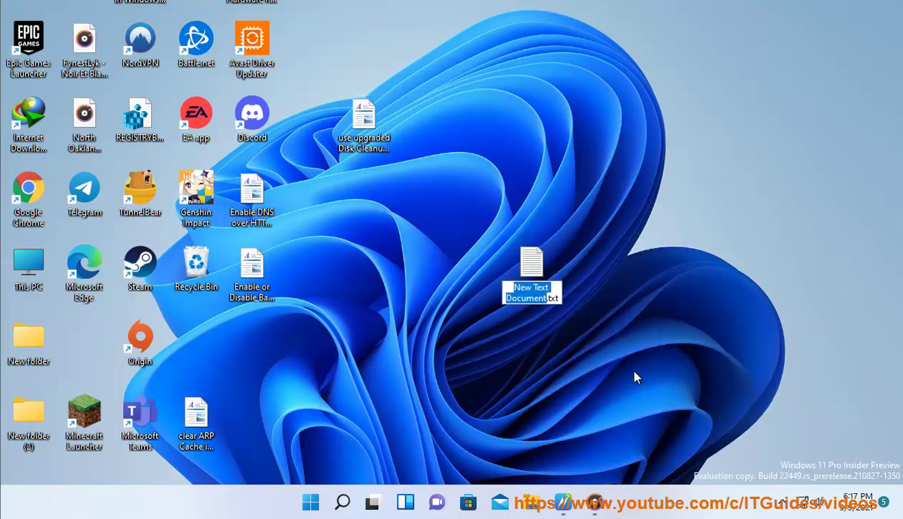
left_click(545, 270)
key("Delete")
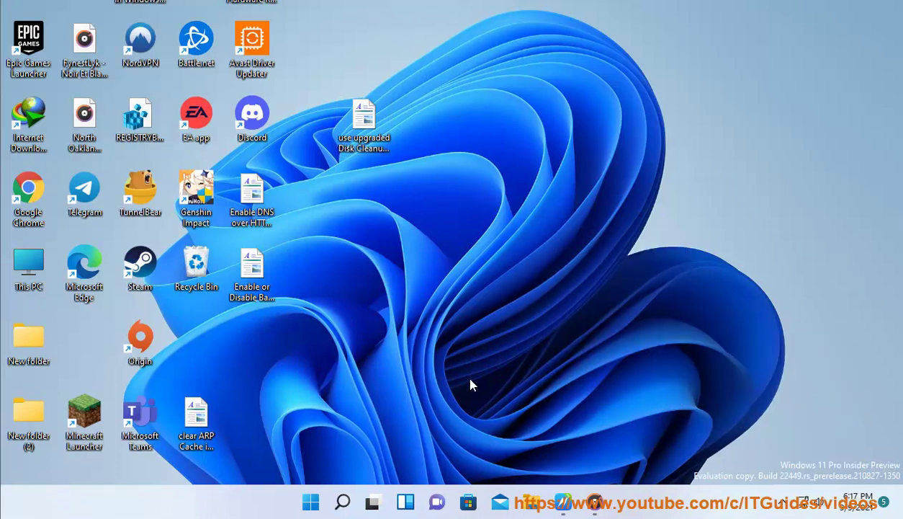
Open This PC in File Explorer and enter WINDOWS TOOLS as the address.
left_click(342, 502)
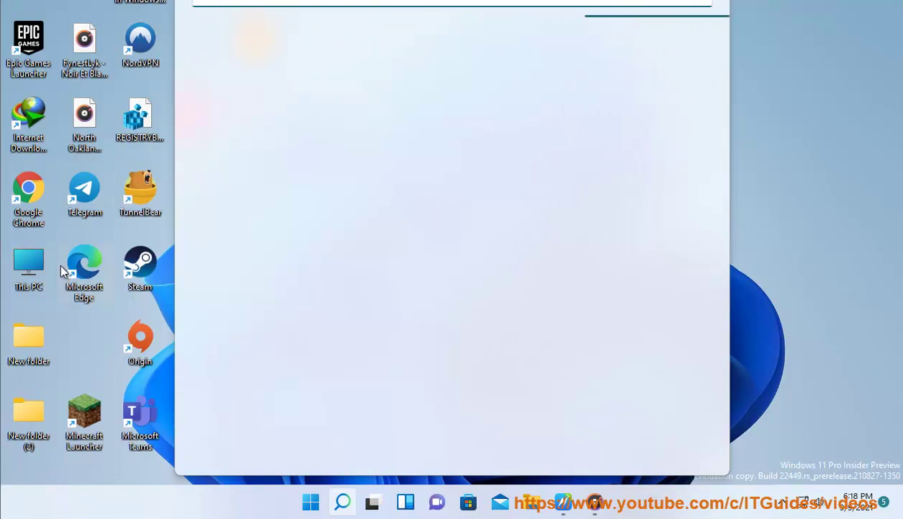
double_click(36, 272)
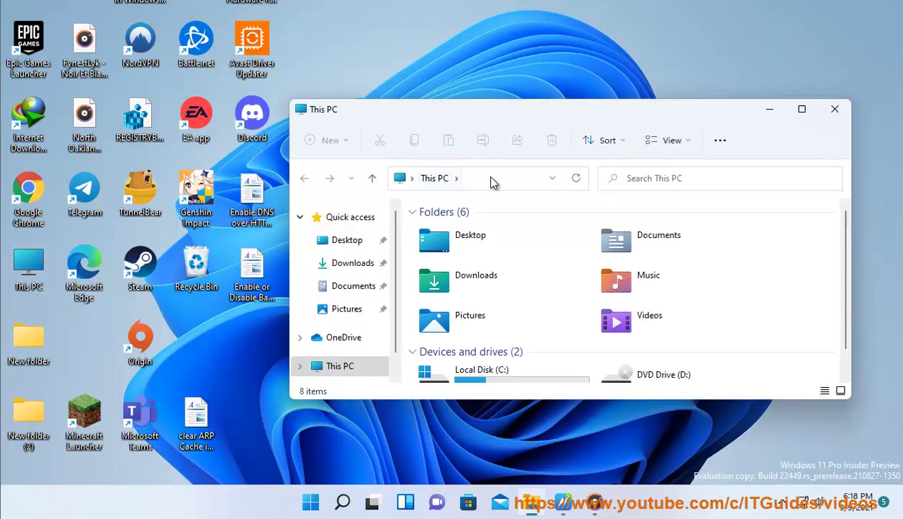
left_click(492, 177)
type("Wi")
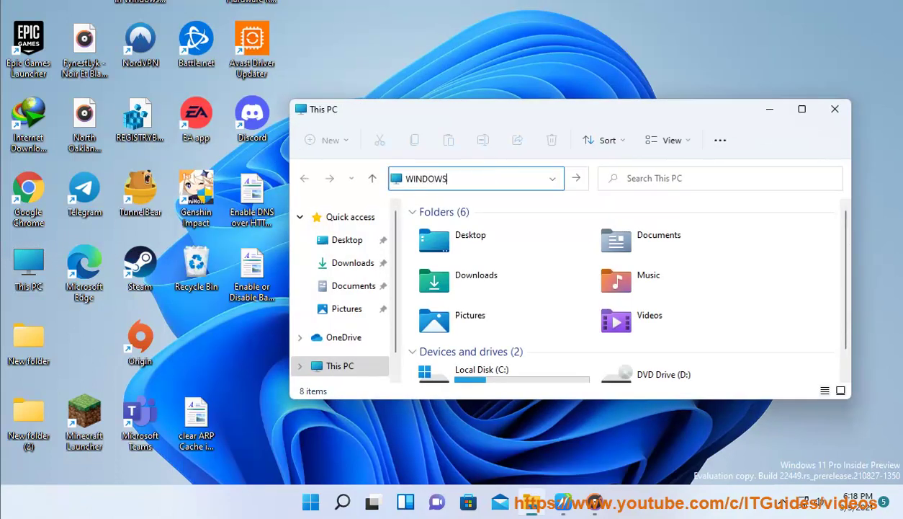
type("NDOWS TOOLS")
key("ctrl+a")
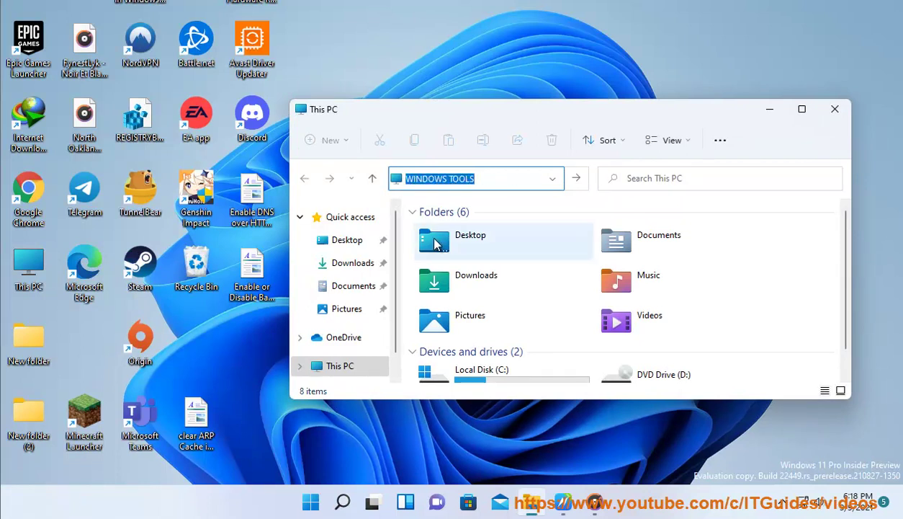
Replace the File Explorer address with CONTRO and open the suggested Control Panel.
scroll(461, 206, "down", 1)
left_click(482, 177)
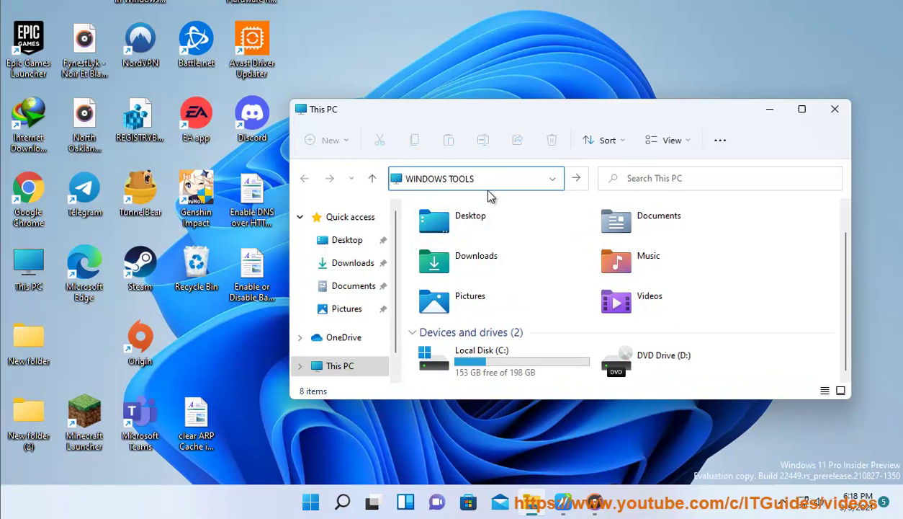
key("ctrl+a")
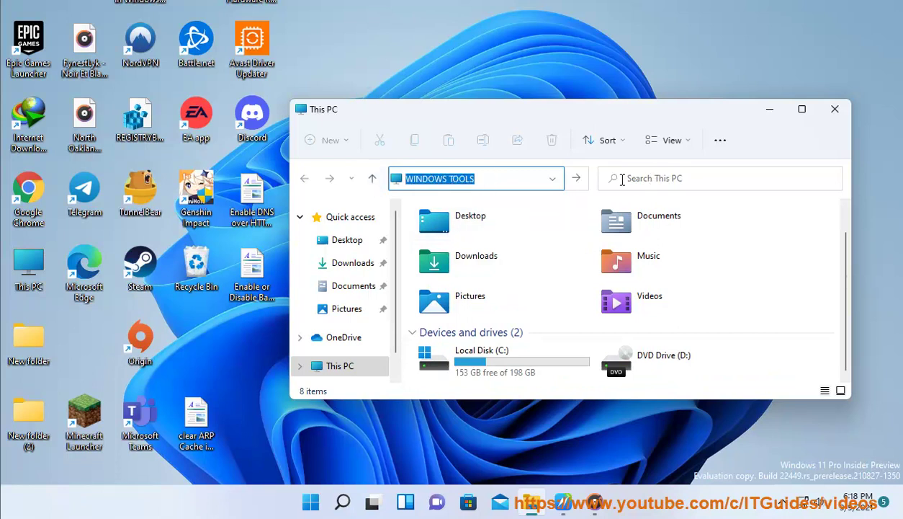
type("CONTRO")
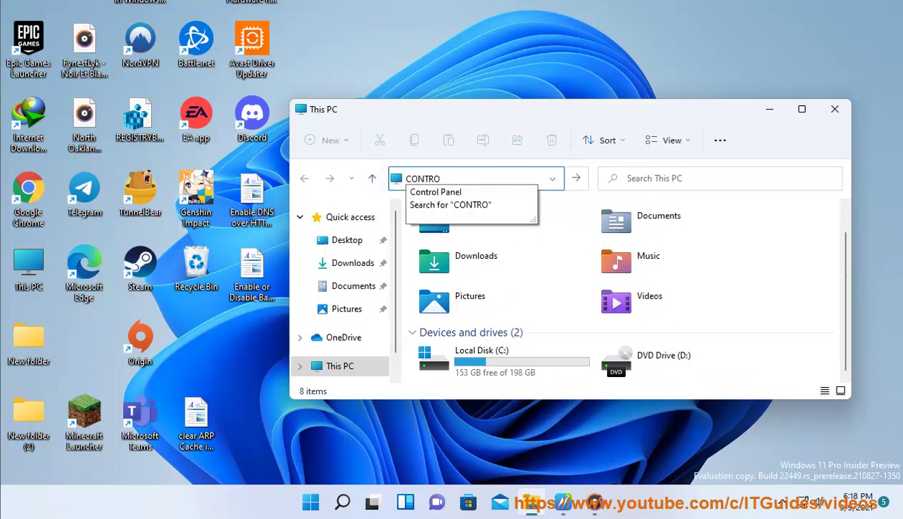
left_click(456, 193)
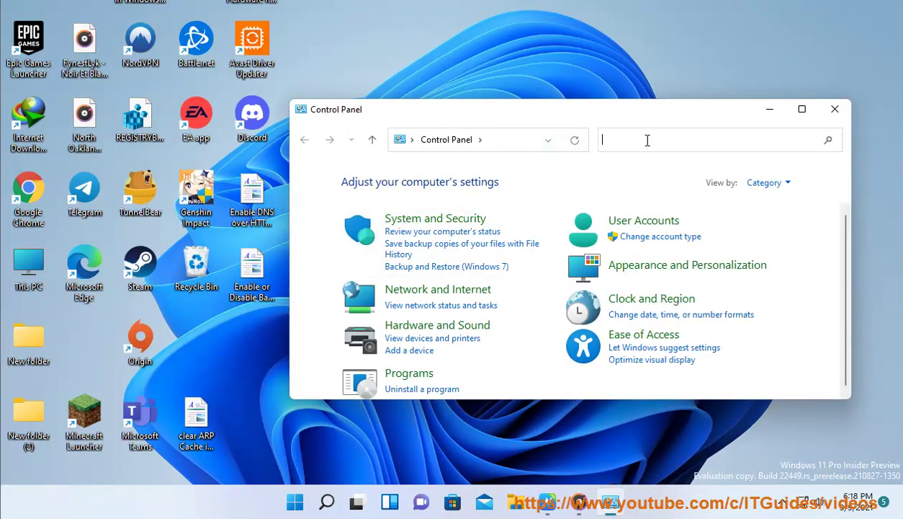
Search Control Panel for WINDOWS TOOLS, open Windows Tools and look through its list for Notepad.
left_click(647, 140)
type("WINDOWS TOOLS")
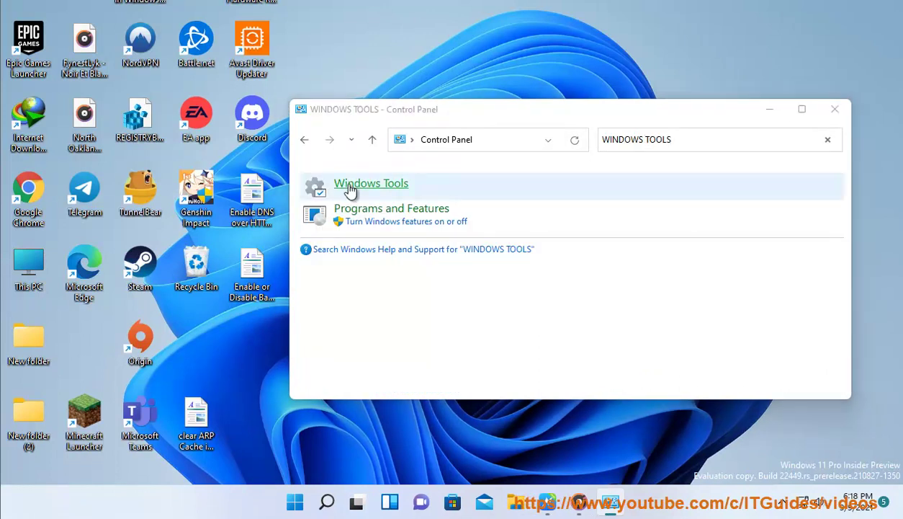
left_click(347, 189)
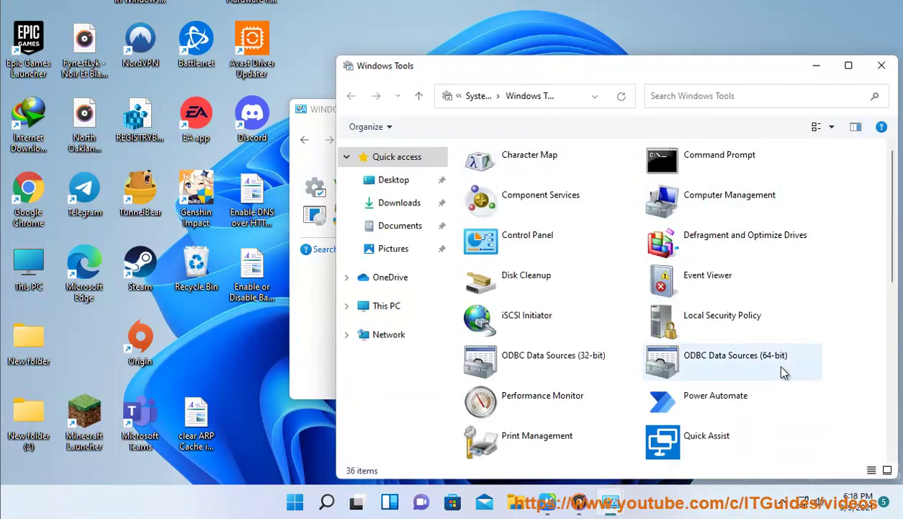
scroll(790, 405, "down", 3)
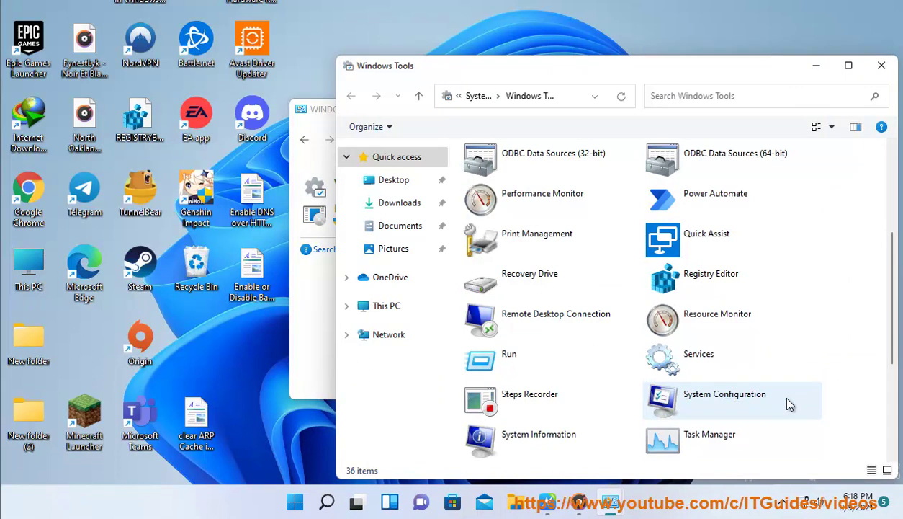
scroll(790, 404, "down", 3)
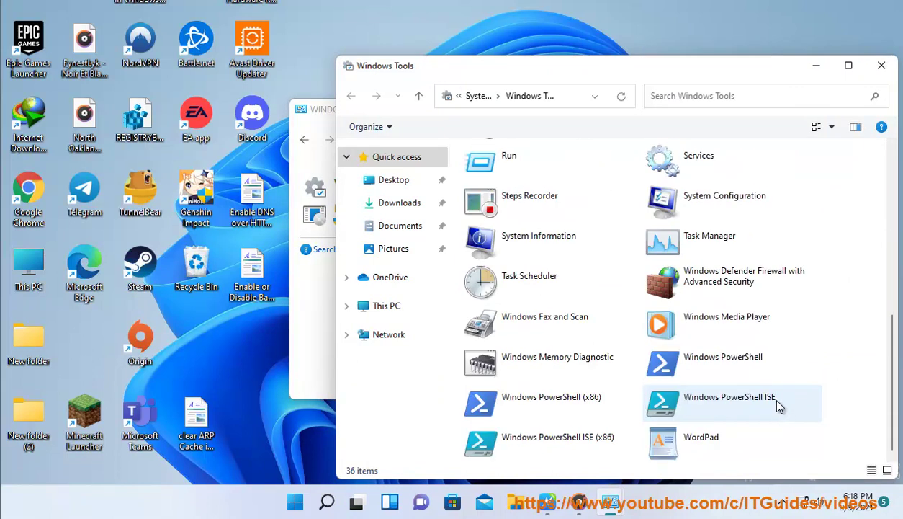
scroll(768, 394, "up", 3)
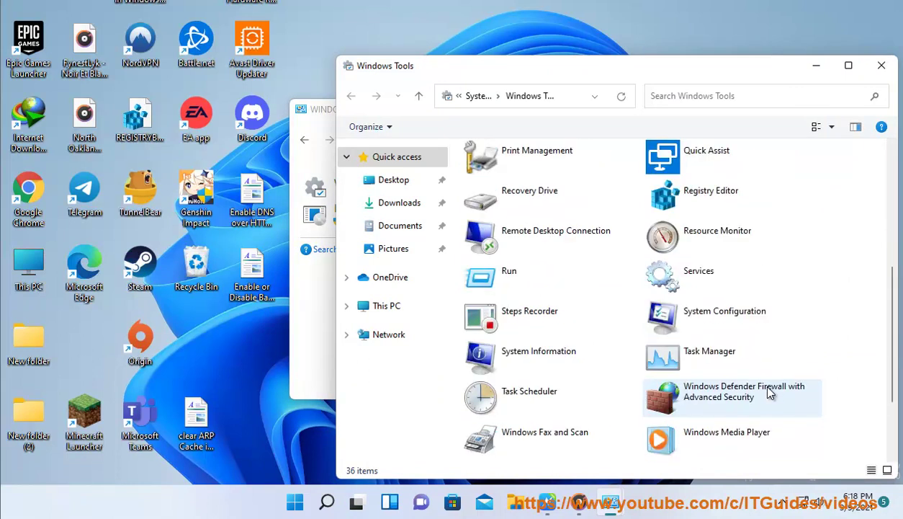
Search Control Panel for NOTEPAD, and open the Notepad app from Windows search.
left_click(311, 116)
left_click(685, 140)
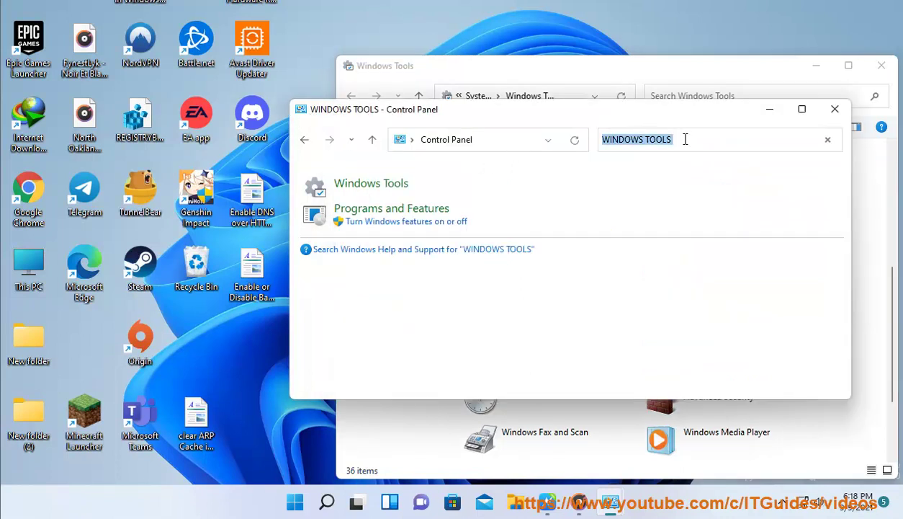
type("NOTEPAD")
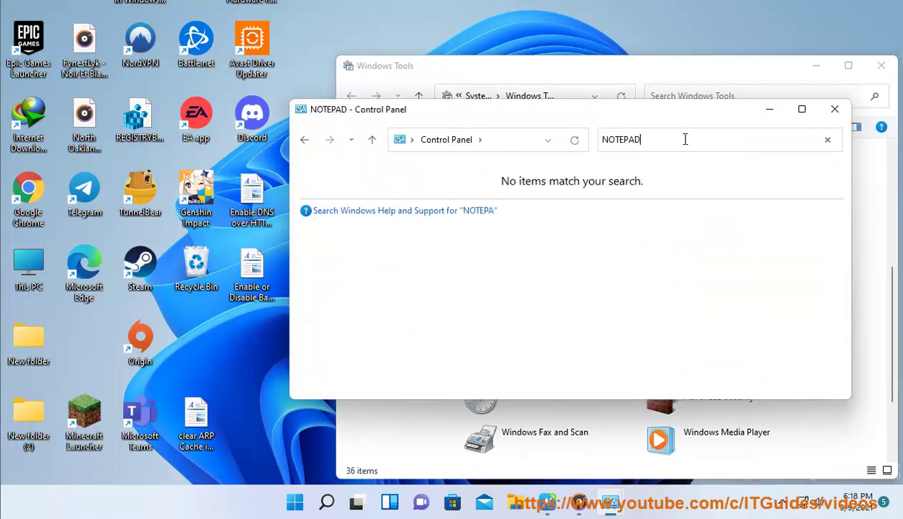
left_click(326, 502)
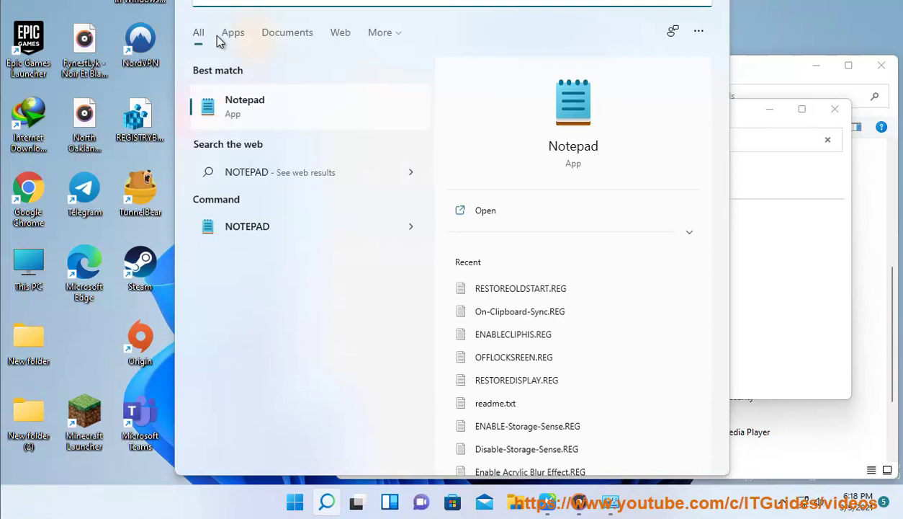
left_click(267, 110)
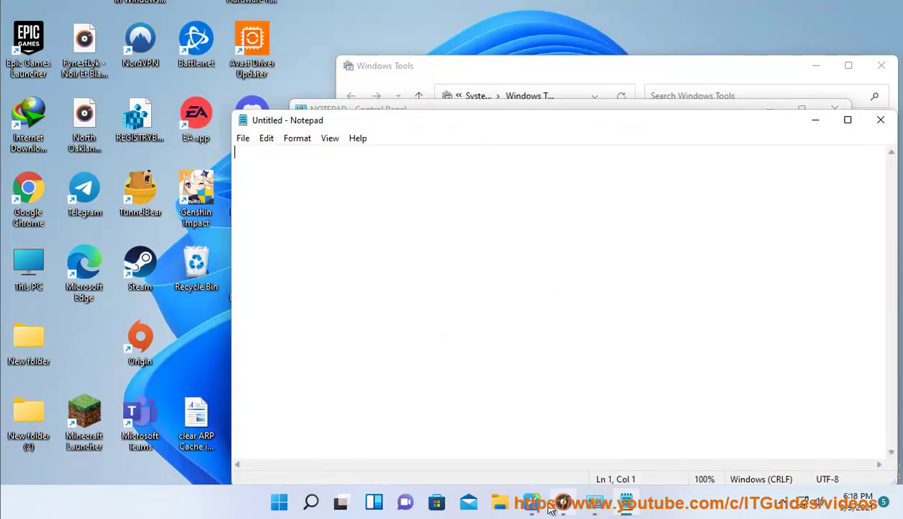
Copy the registry code for turning on background apps for the current user from the document into the blank Notepad file.
left_click(531, 502)
left_click_drag(450, 416, 238, 258)
right_click(267, 238)
left_click(321, 286)
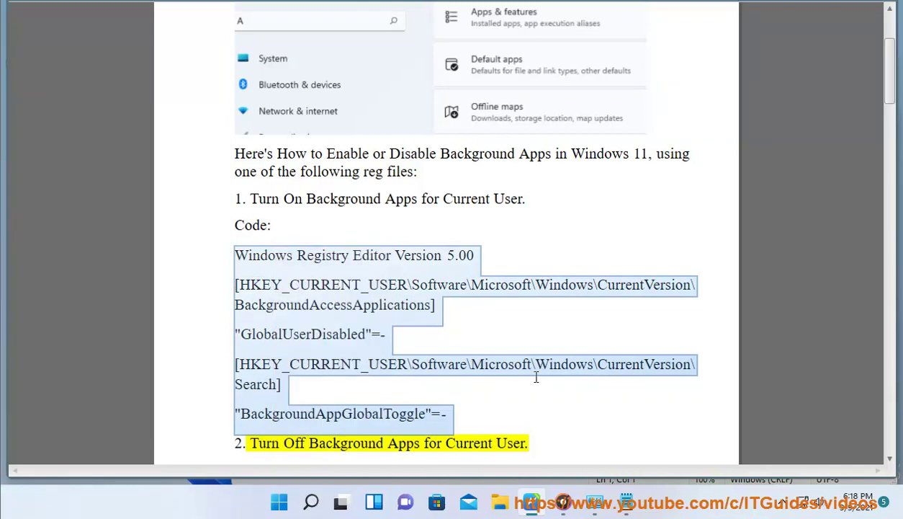
left_click(627, 502)
right_click(384, 180)
left_click(416, 238)
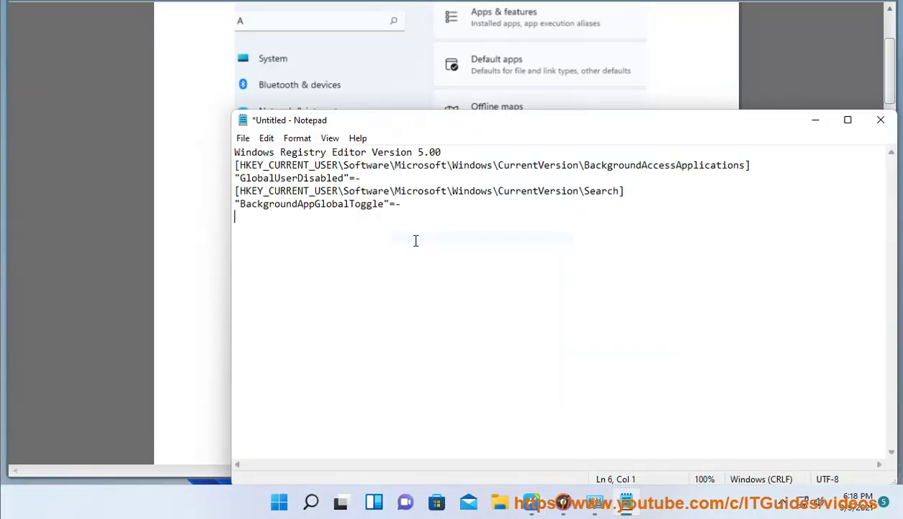
Save the Notepad file on the Desktop as ENABLEBACKAPPS.REG.
left_click_drag(407, 216, 235, 152)
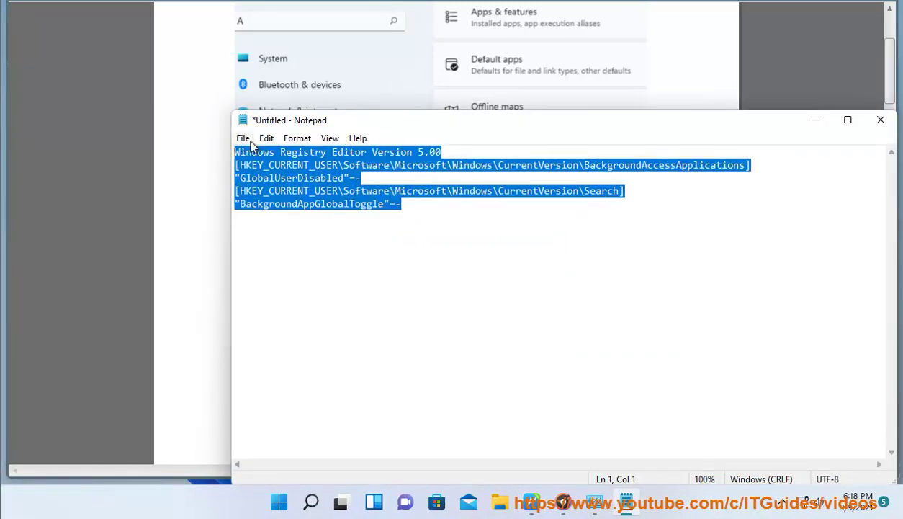
left_click(243, 138)
left_click(276, 217)
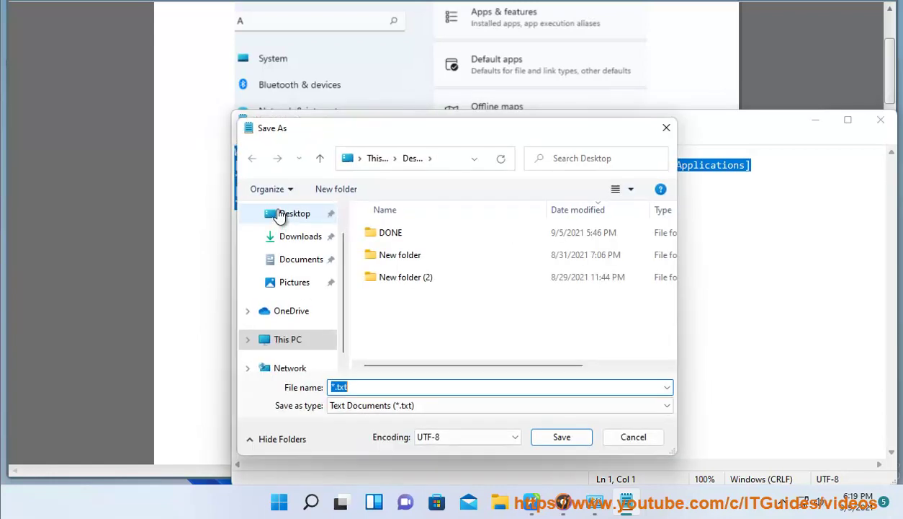
type("ENABLE")
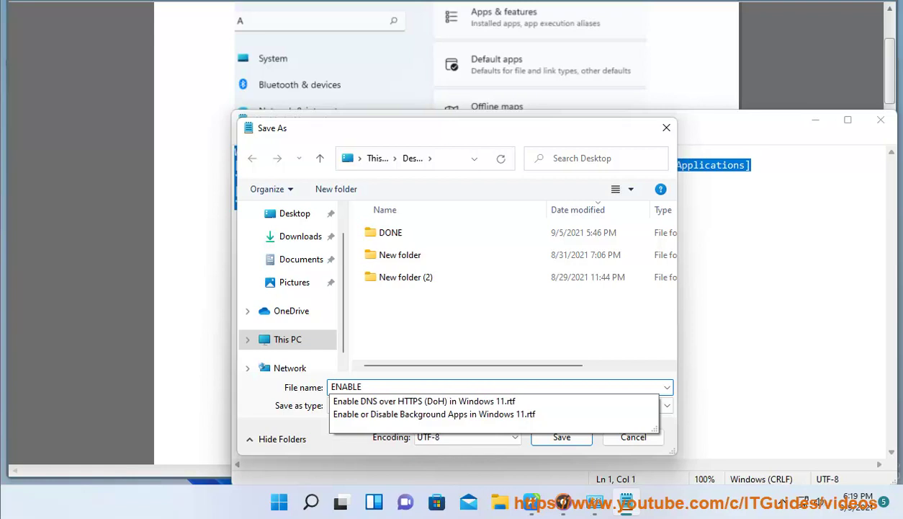
type("BACKAPPS.REG")
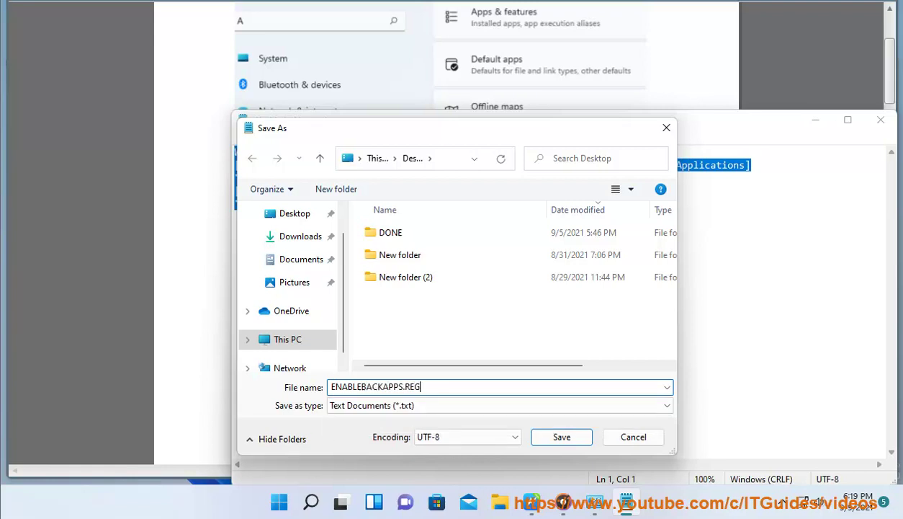
left_click_drag(414, 385, 292, 390)
left_click(574, 438)
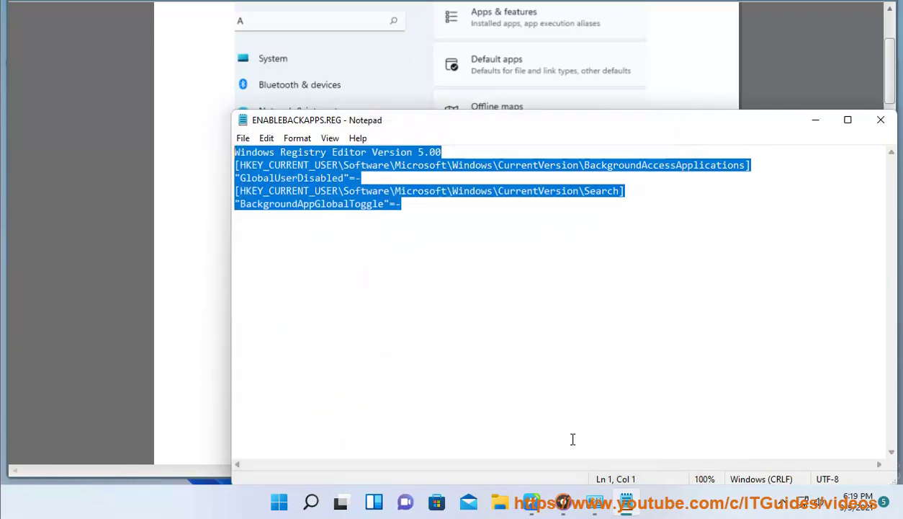
Open the Desktop folder in File Explorer and look through it for the saved ENABLEBACKAPPS.REG file.
left_click(500, 502)
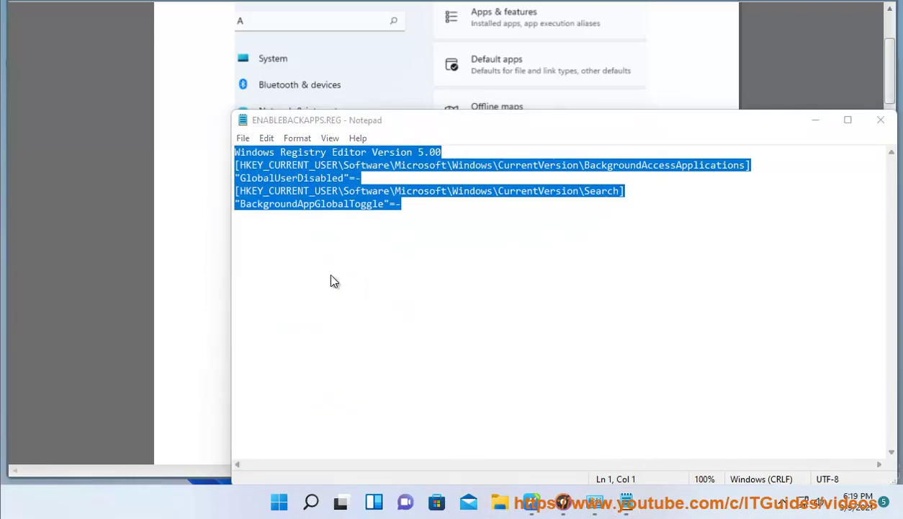
left_click(366, 304)
left_click(371, 284)
left_click(371, 306)
left_click(365, 258)
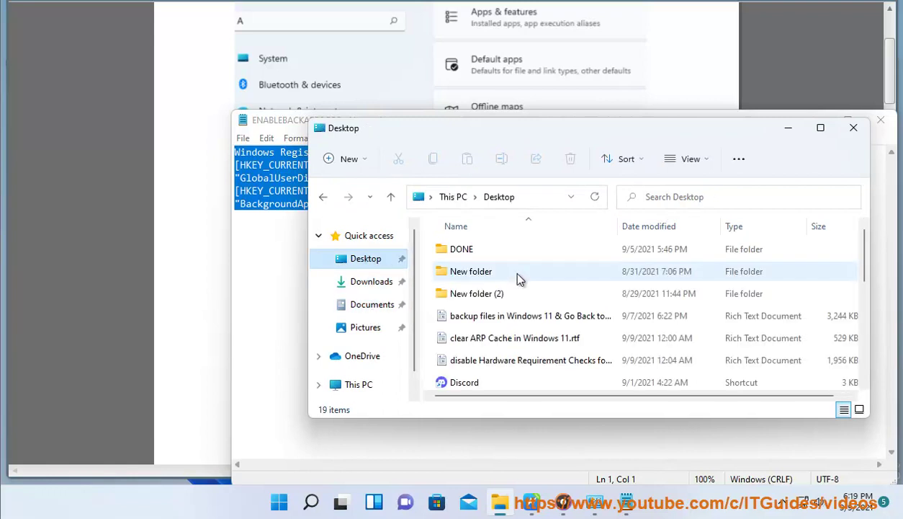
scroll(518, 317, "down", 4)
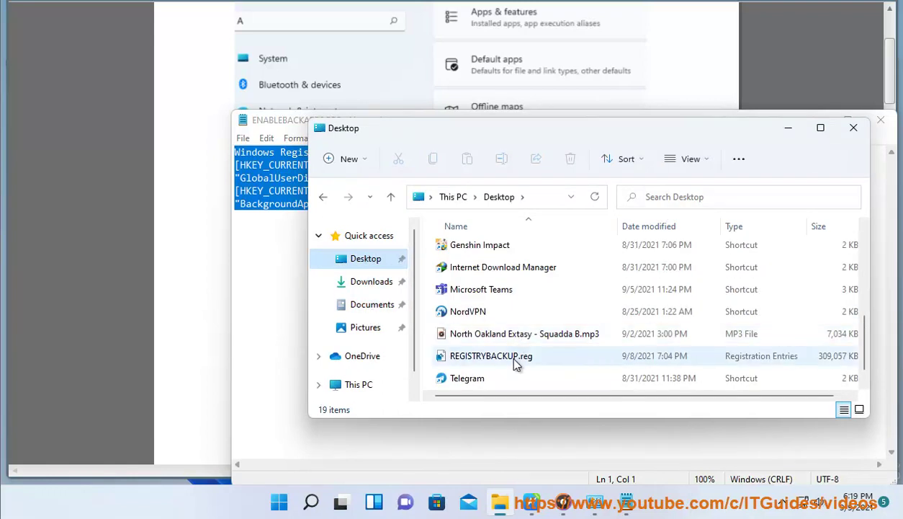
mouse_move(516, 364)
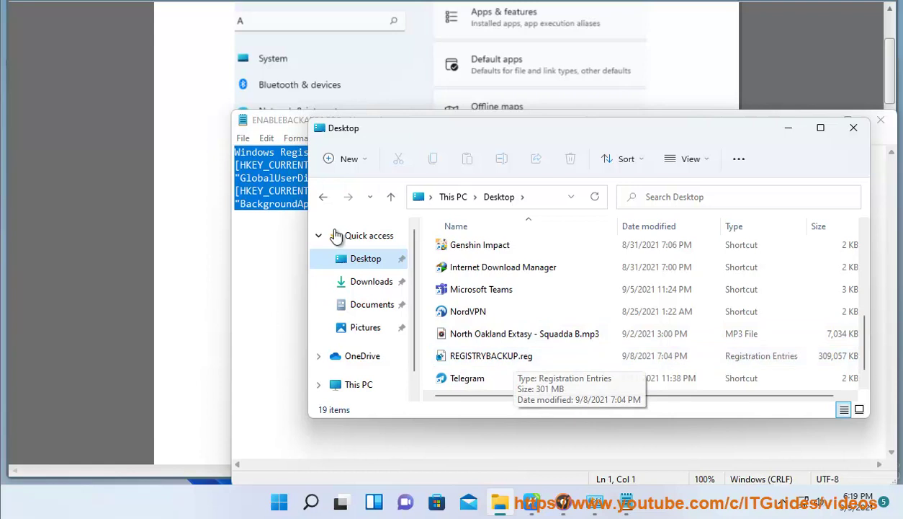
Reopen Notepad's Save As dialog to check the file's name and save location, and cancel it.
left_click(243, 138)
left_click(282, 218)
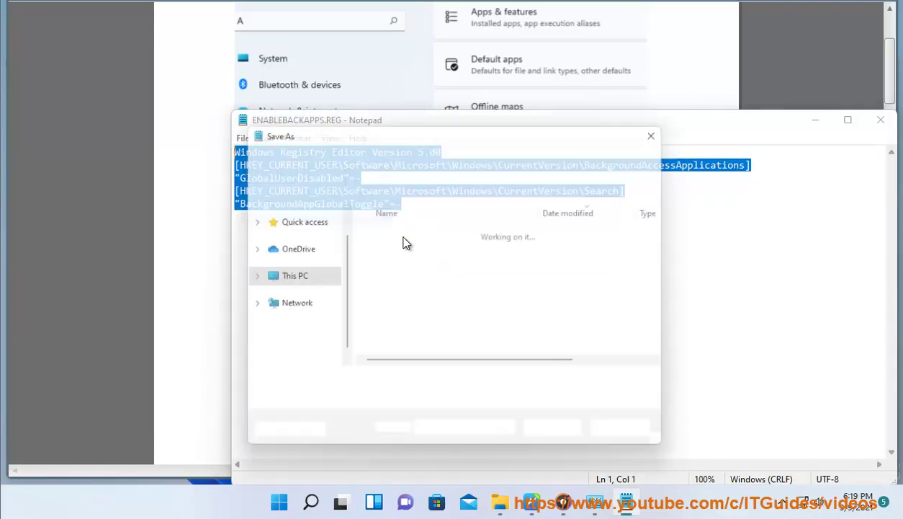
left_click(631, 437)
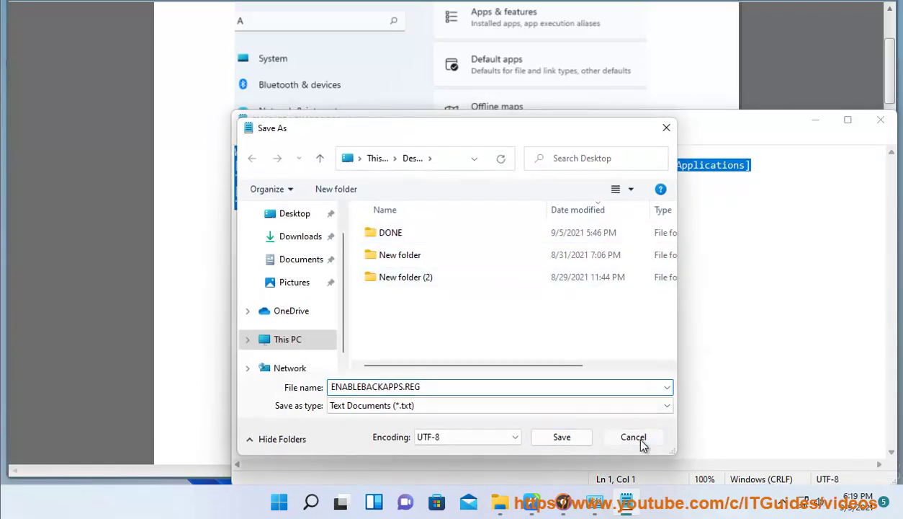
Move ENABLEBACKAPPS.REG to an empty area of the desktop and open it for editing in Notepad to check its code.
key("super+d")
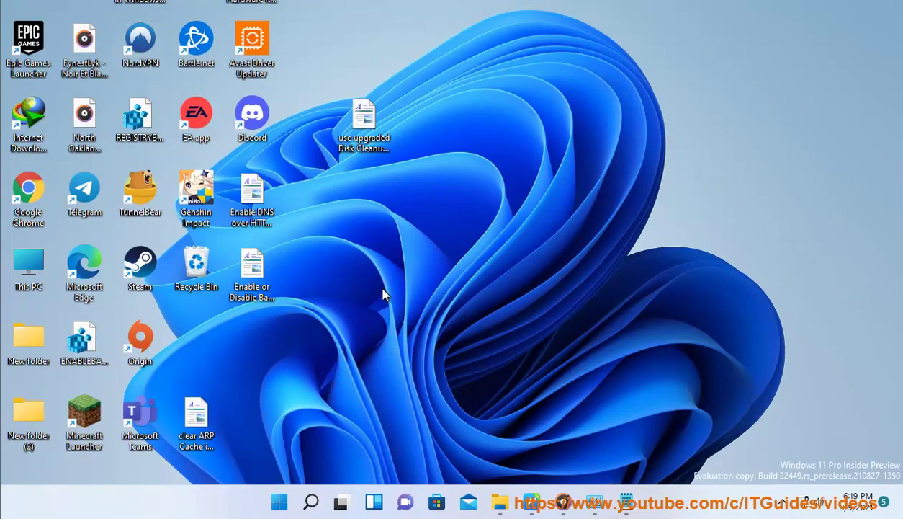
left_click_drag(84, 339, 424, 288)
right_click(421, 288)
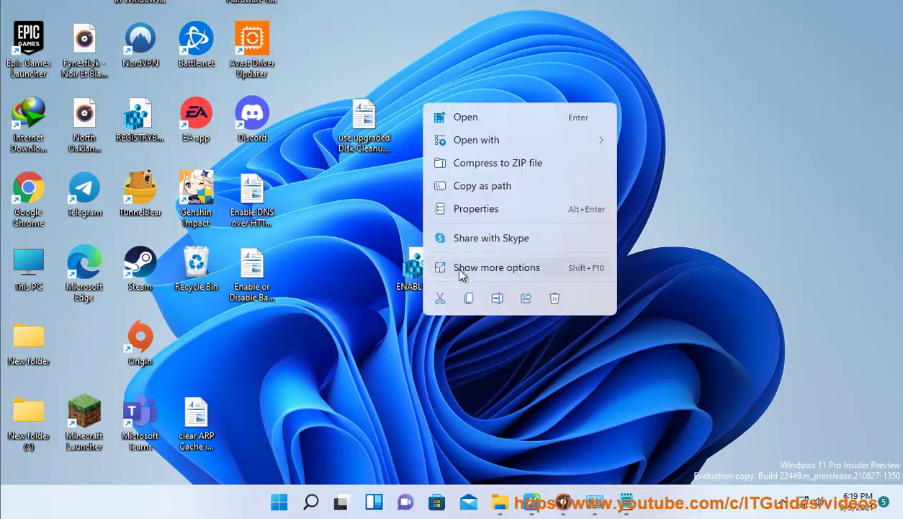
left_click(462, 265)
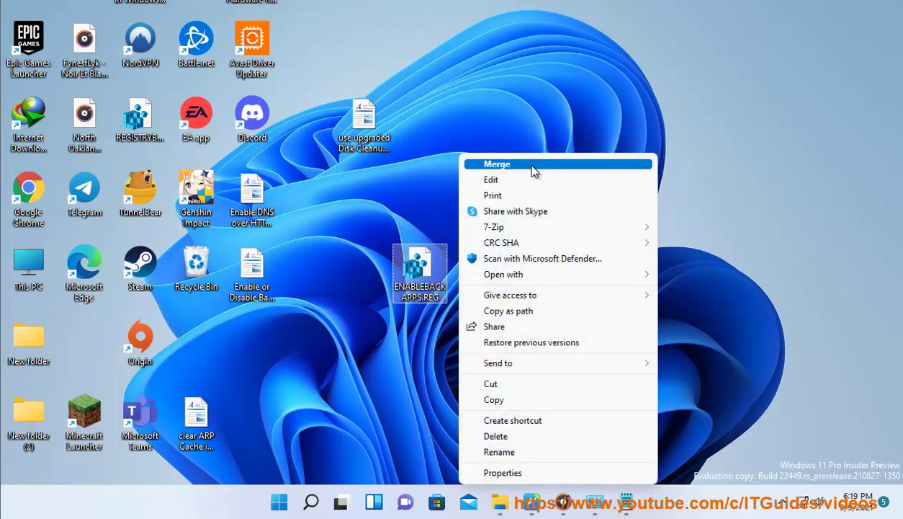
left_click(501, 179)
key("ctrl+a")
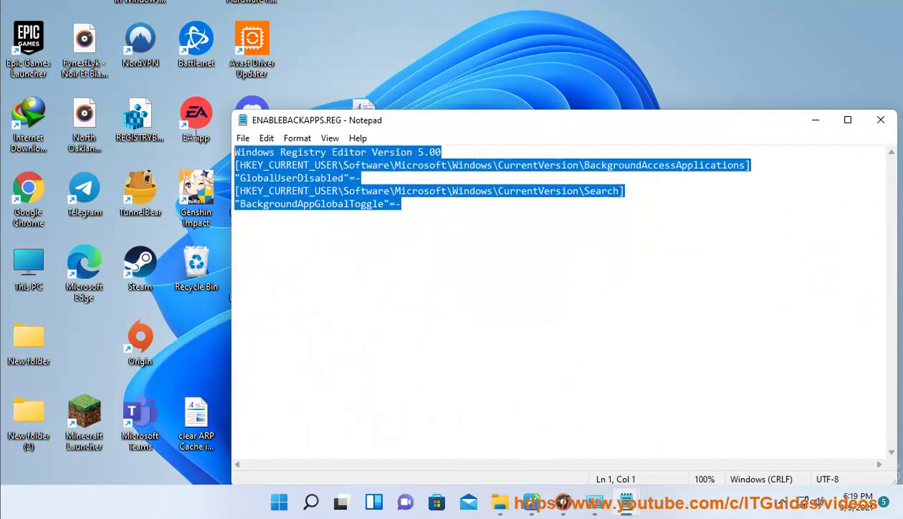
left_click(817, 121)
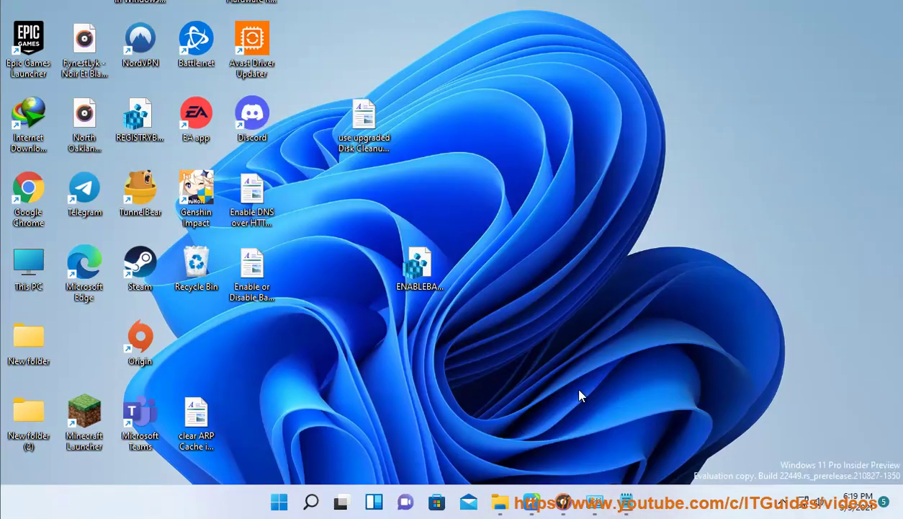
Compare the document's code for turning off background apps for the current user with the code in Notepad.
left_click(531, 502)
left_click(530, 189)
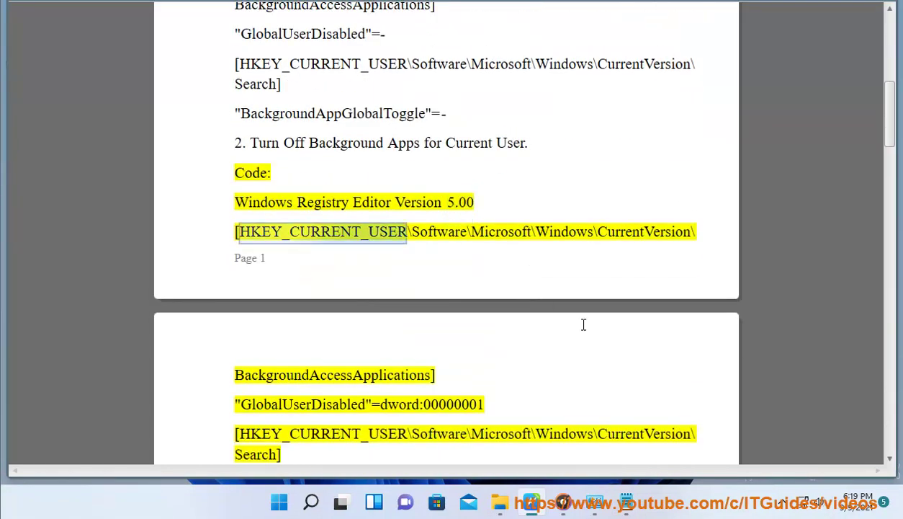
mouse_move(626, 502)
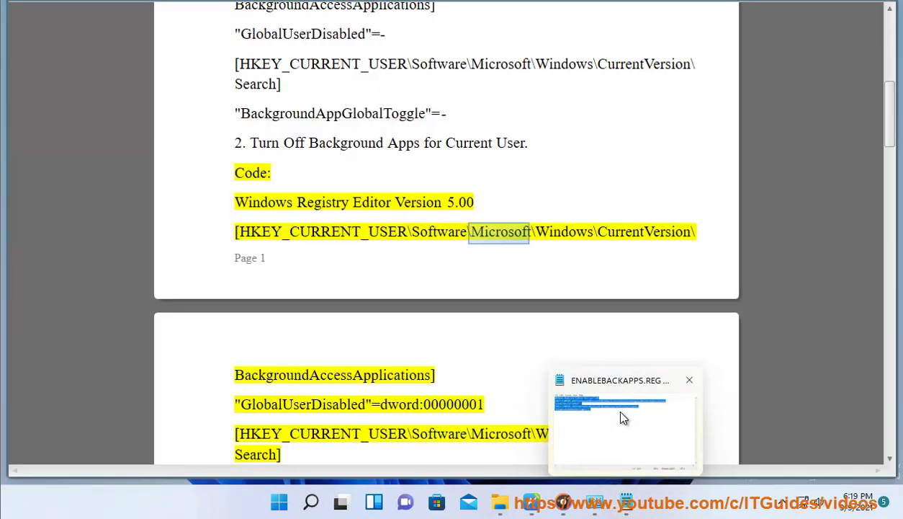
left_click(624, 417)
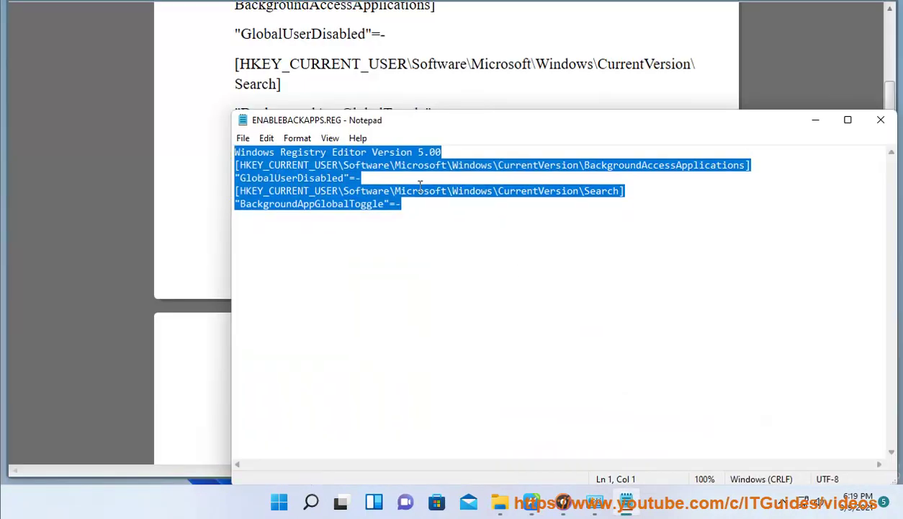
left_click(188, 234)
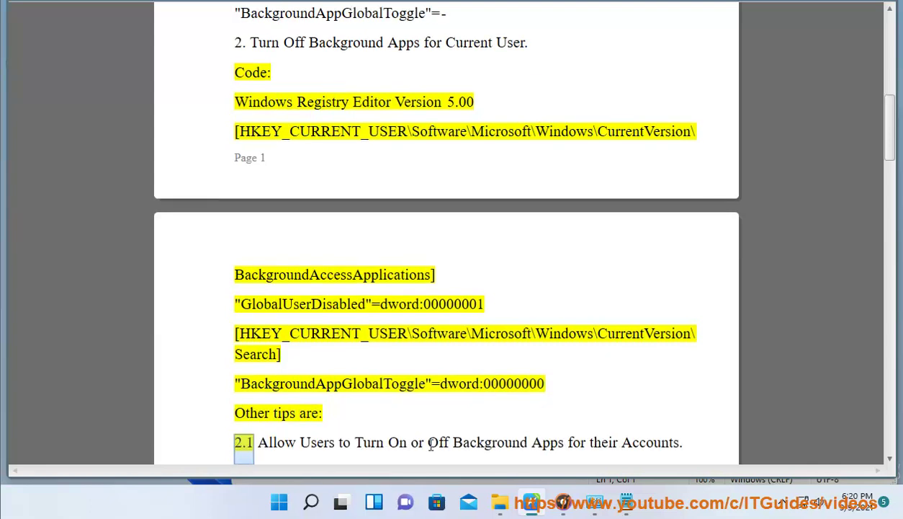
Copy the document's highlighted registry code for turning off background apps for the current user, without the "Code:" heading.
left_click_drag(587, 380, 209, 110)
right_click(279, 114)
left_click(312, 156)
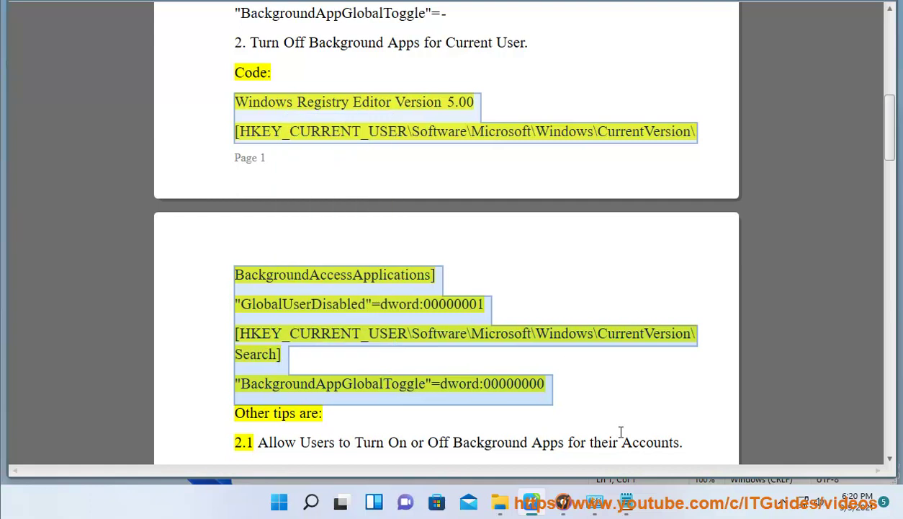
Try to replace all the code in ENABLEBACKAPPS.REG in Notepad with the copied turn-off code.
mouse_move(626, 502)
left_click(642, 409)
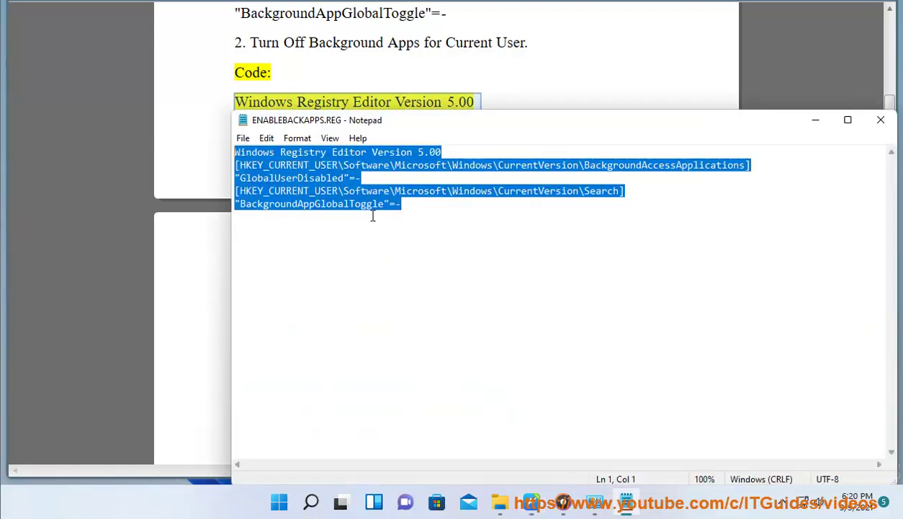
left_click(426, 210)
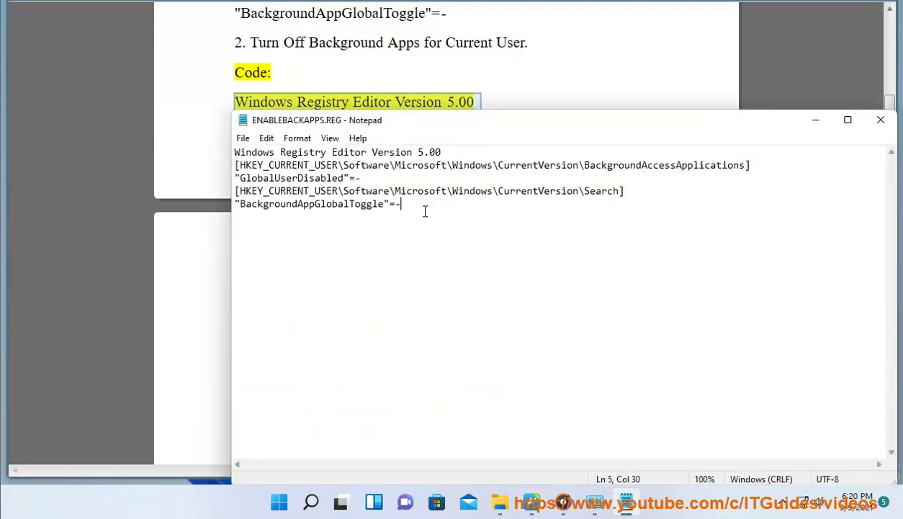
key("ctrl+a")
right_click(393, 205)
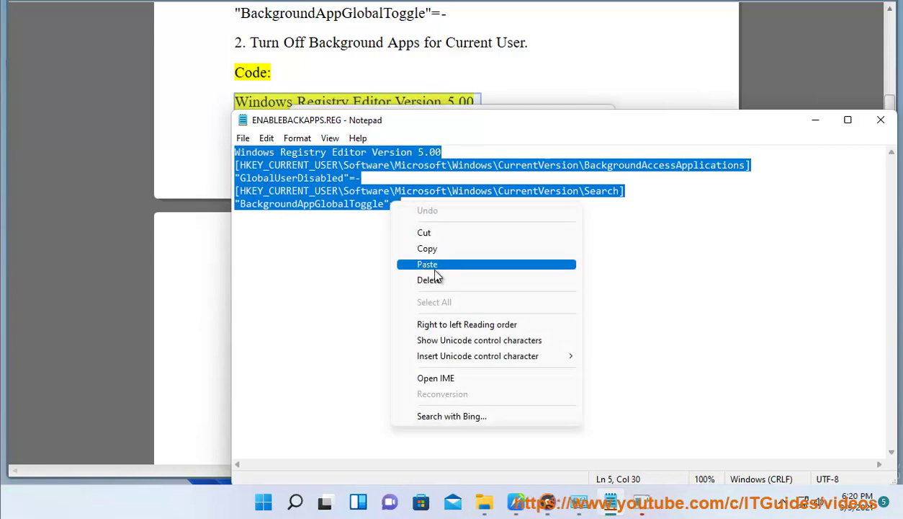
left_click(808, 268)
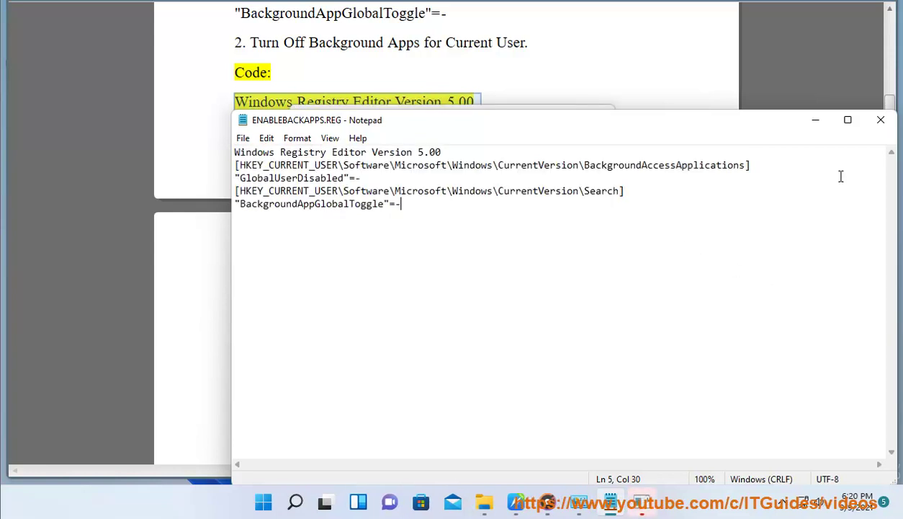
left_click(816, 121)
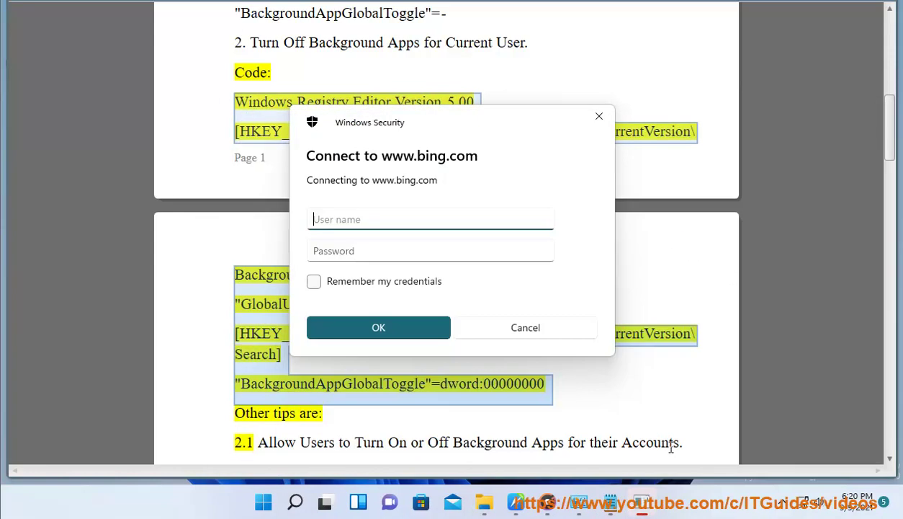
left_click(540, 331)
Look back through the document's tips on background apps permissions and the registry codes for all users.
key("Right")
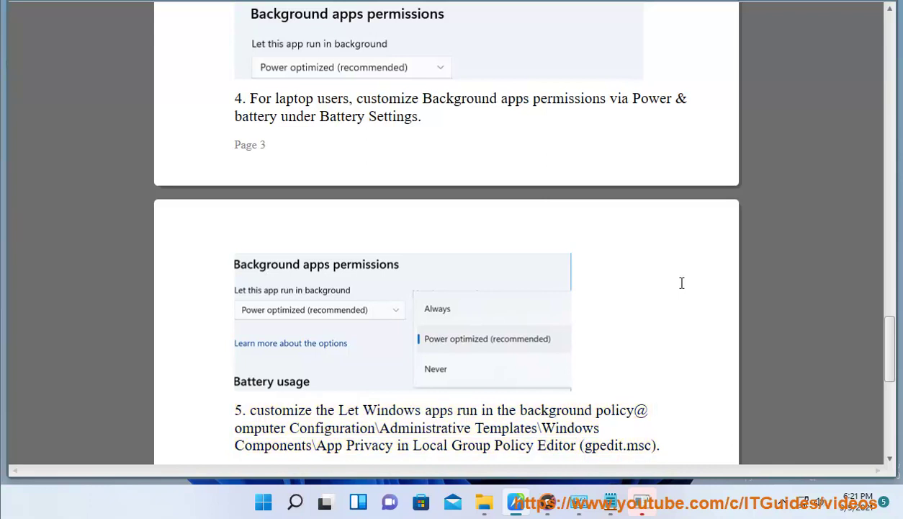
scroll(700, 339, "up", 5)
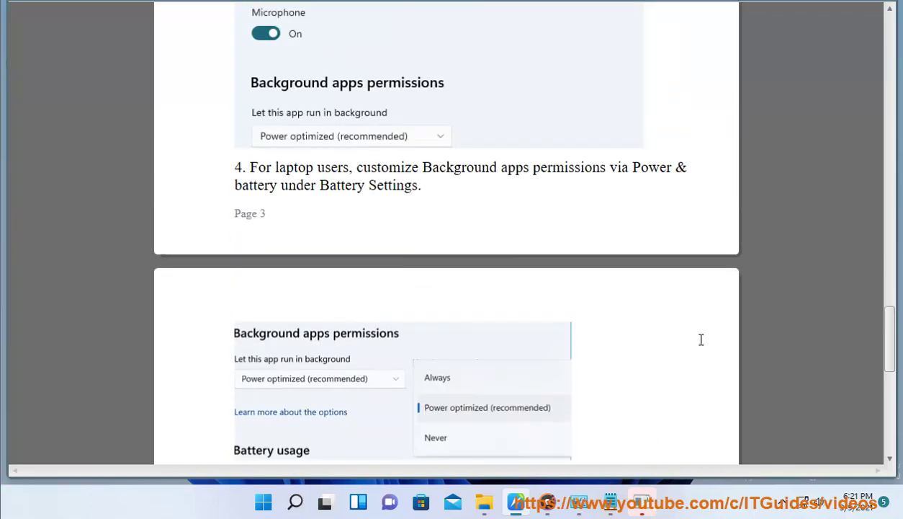
scroll(701, 340, "up", 3)
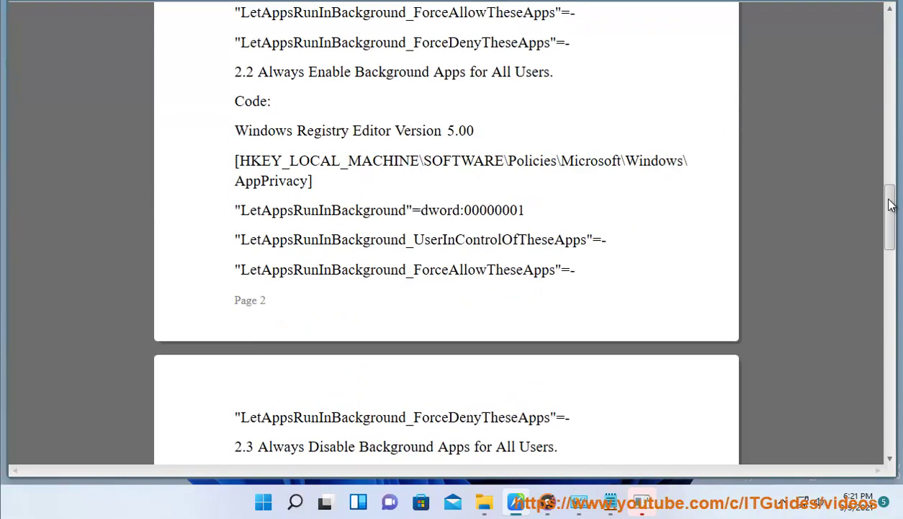